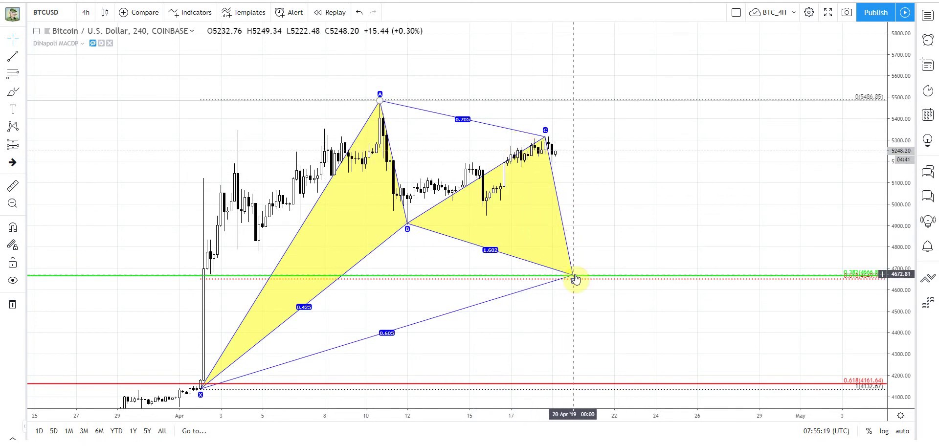
Place point D of the 4h XABCD pattern on the green level near 4,670, then show the BTC_1H layout.
left_click(573, 275)
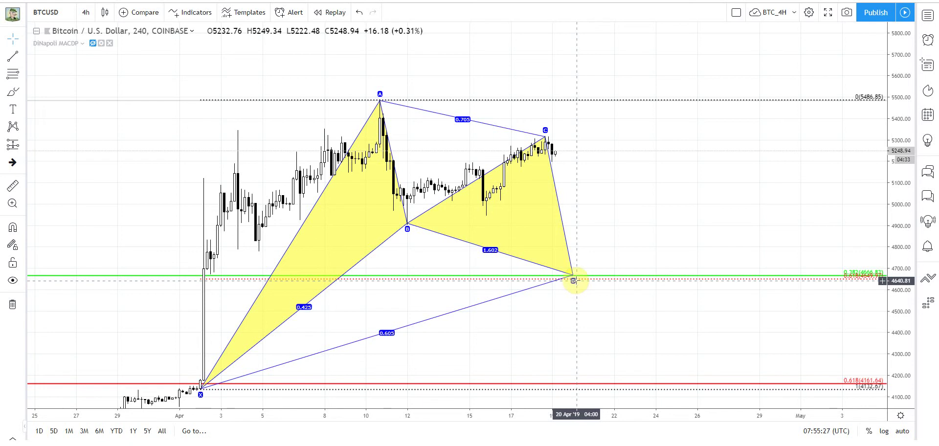
left_click(574, 280)
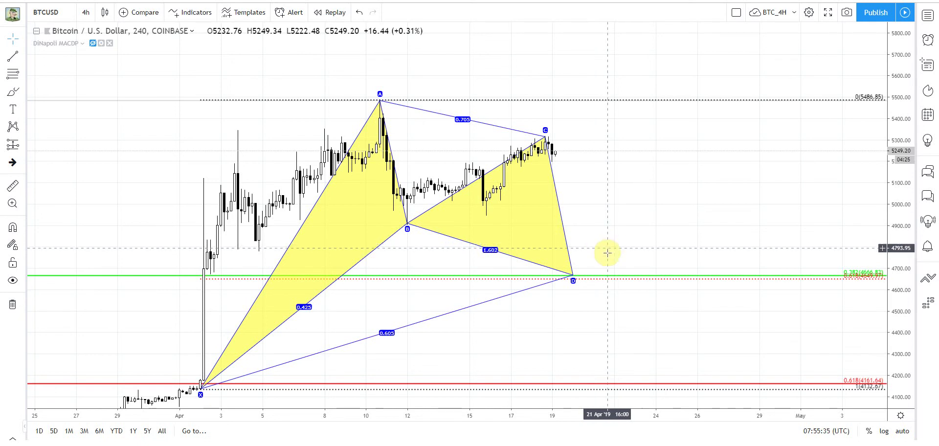
left_click(415, 109)
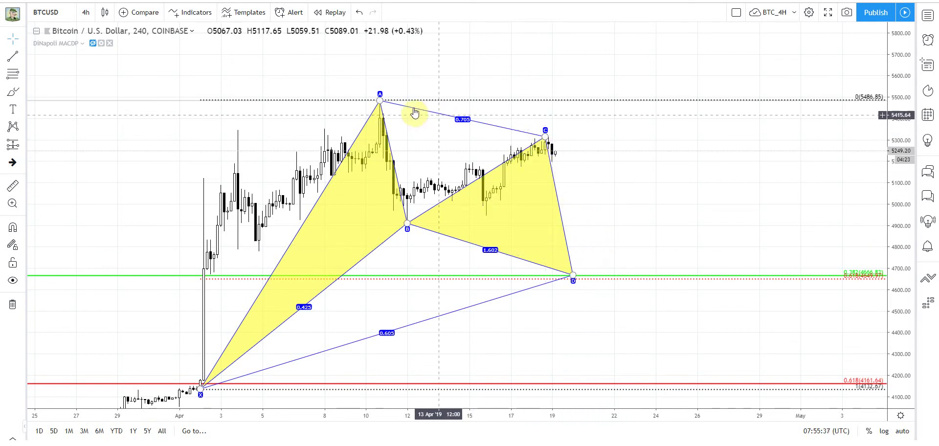
left_click(441, 136)
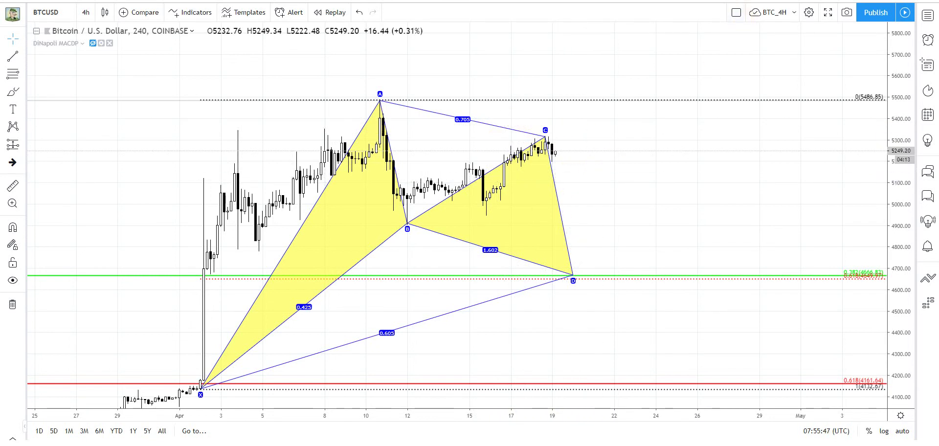
key("ctrl+Tab")
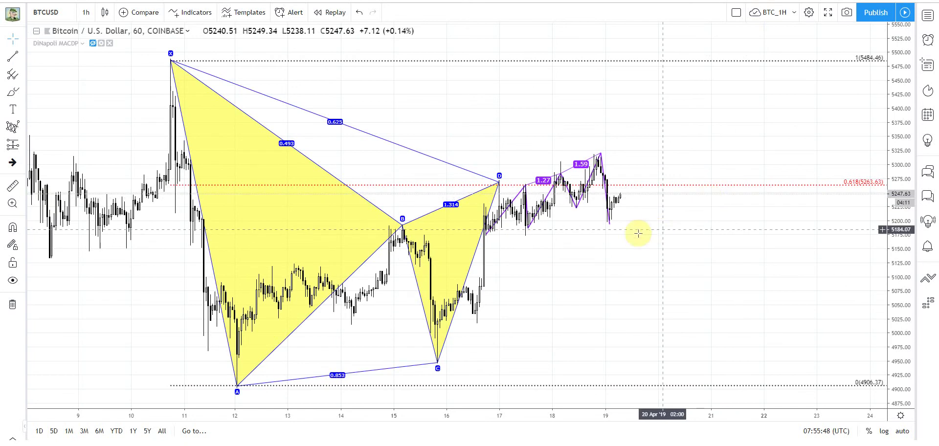
Inspect the 1h yellow XABCD pattern, then return to the BTC_4H layout.
left_click(404, 226)
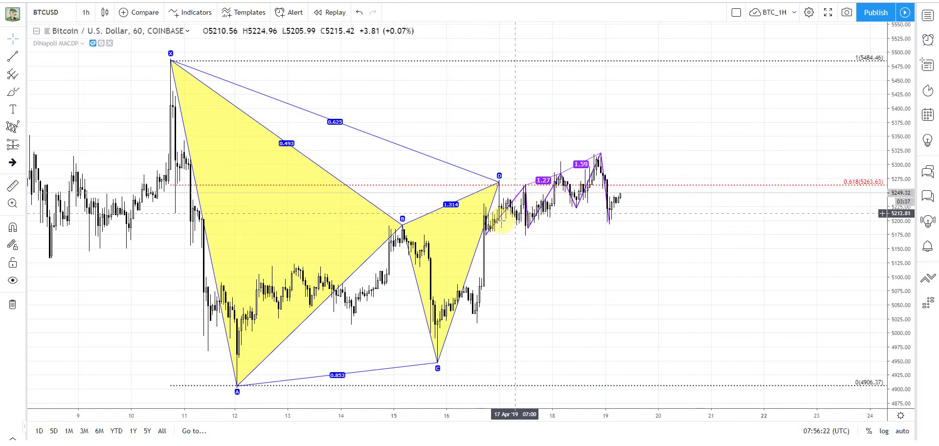
left_click(608, 203)
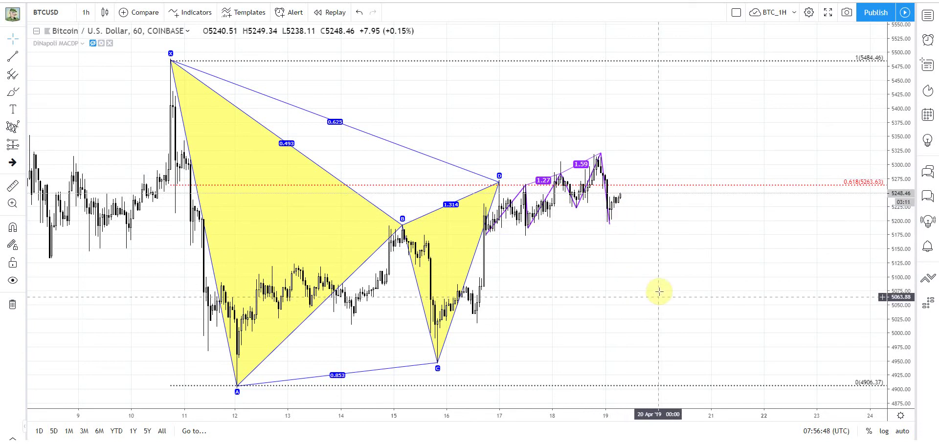
key("ctrl+Tab")
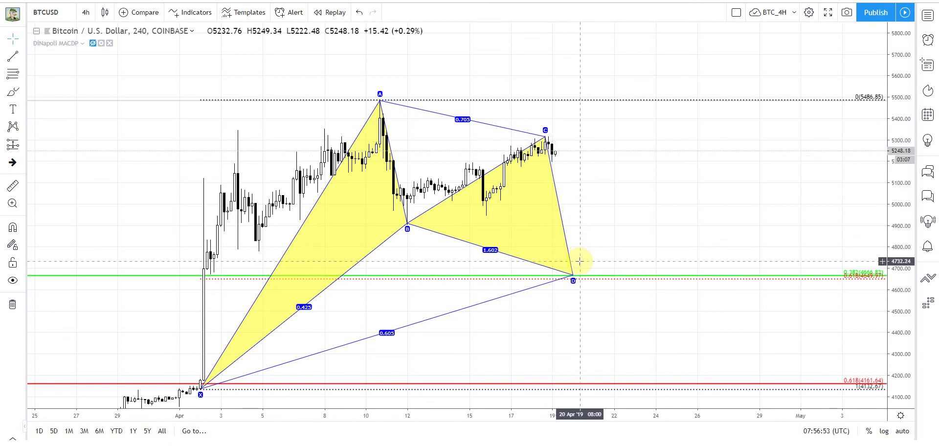
Cycle to the next chart layout with Ctrl+Tab.
key("ctrl+Tab")
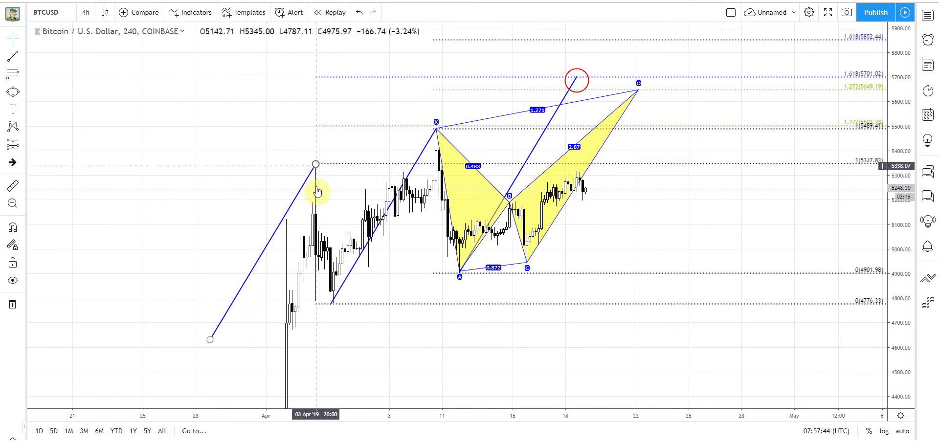
Inspect the long blue trend line and the XABCD pattern on the Unnamed 4h layout.
left_click(328, 304)
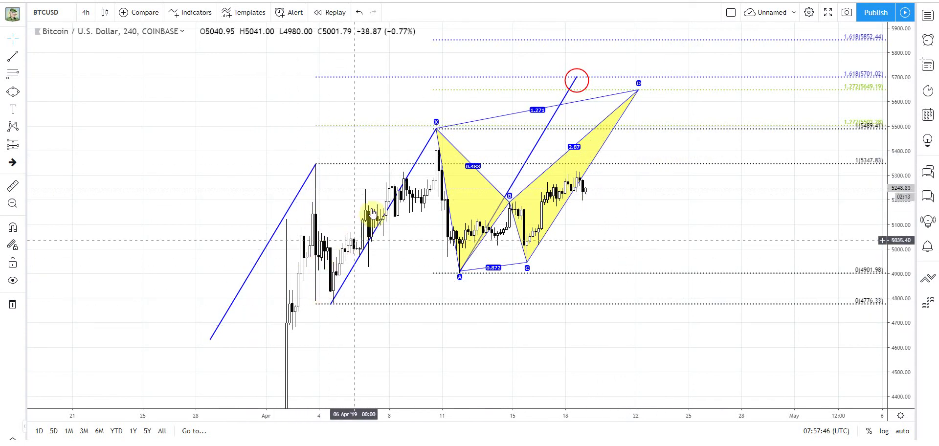
left_click(437, 128)
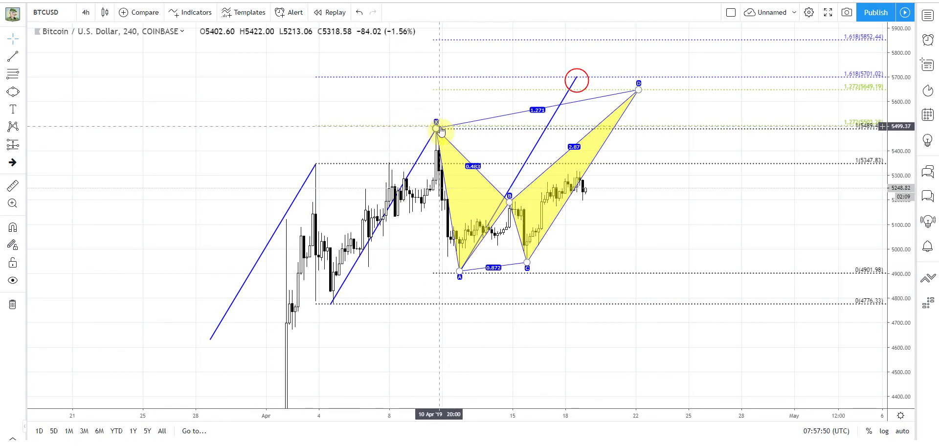
left_click(524, 94)
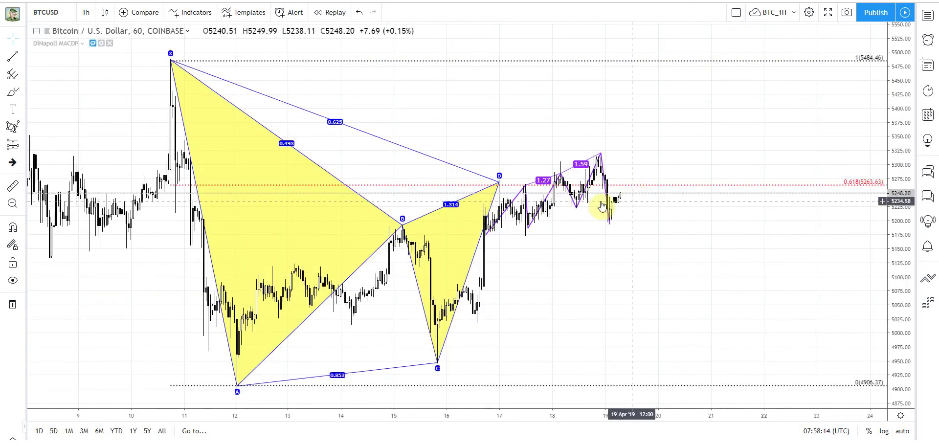
Select the purple pattern near 18–19 April.
left_click(608, 200)
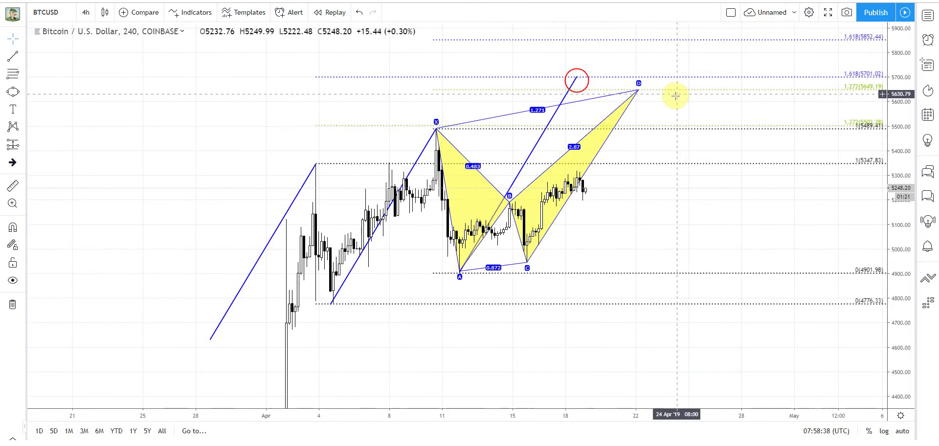
Inspect the 4h XABCD pattern and its point D handle, then deselect it.
left_click(506, 254)
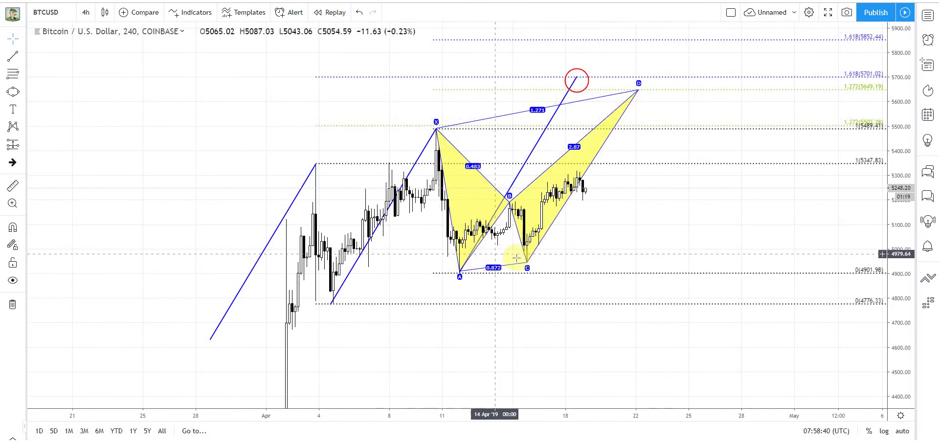
left_click(535, 265)
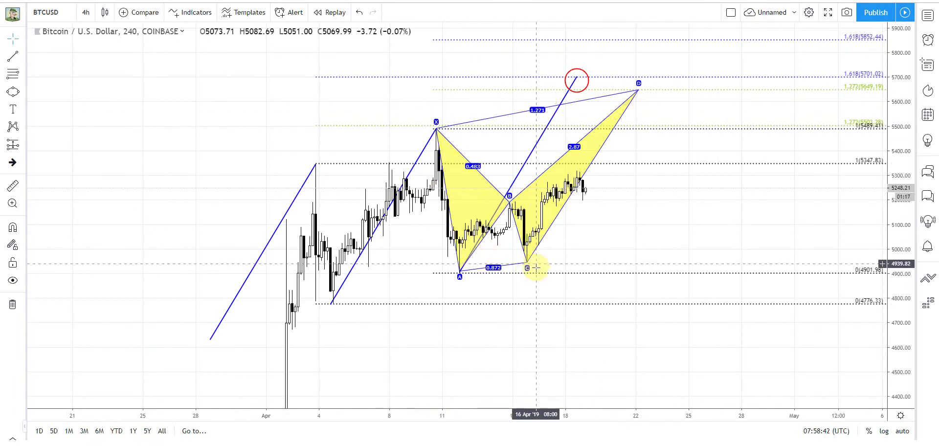
left_click(573, 173)
left_click(636, 86)
left_click(667, 184)
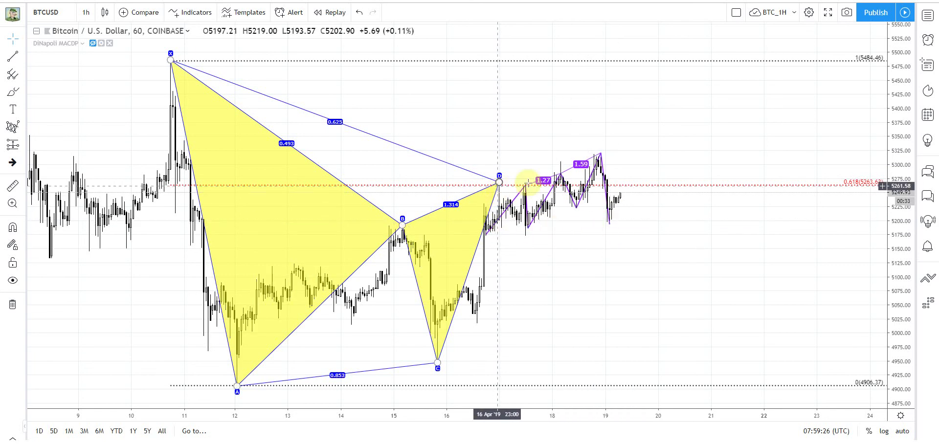
left_click(608, 196)
left_click(626, 198)
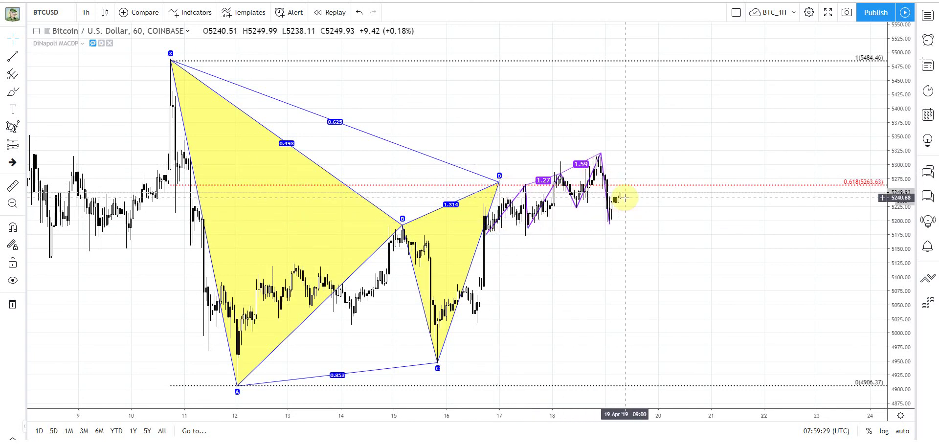